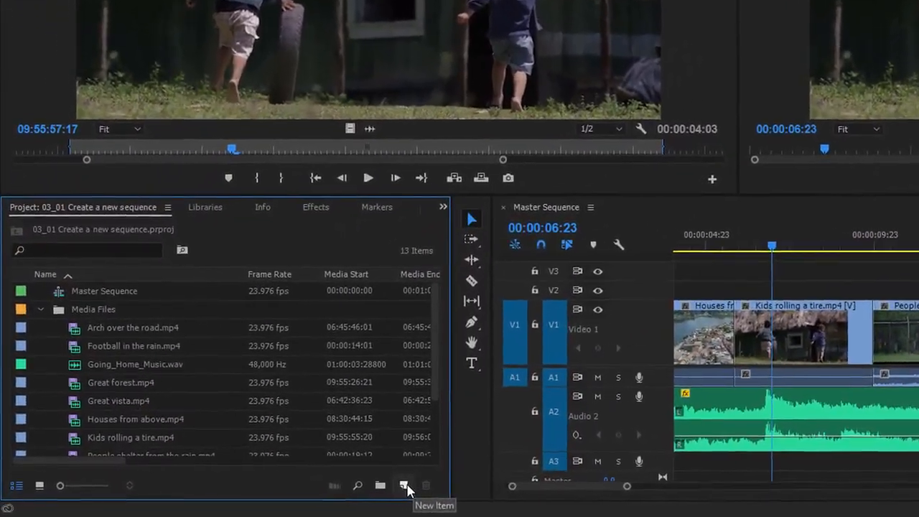
Step: Create a new sequence using the DSLR 1080p30 preset from the Digital SLR 1080p group
click(411, 486)
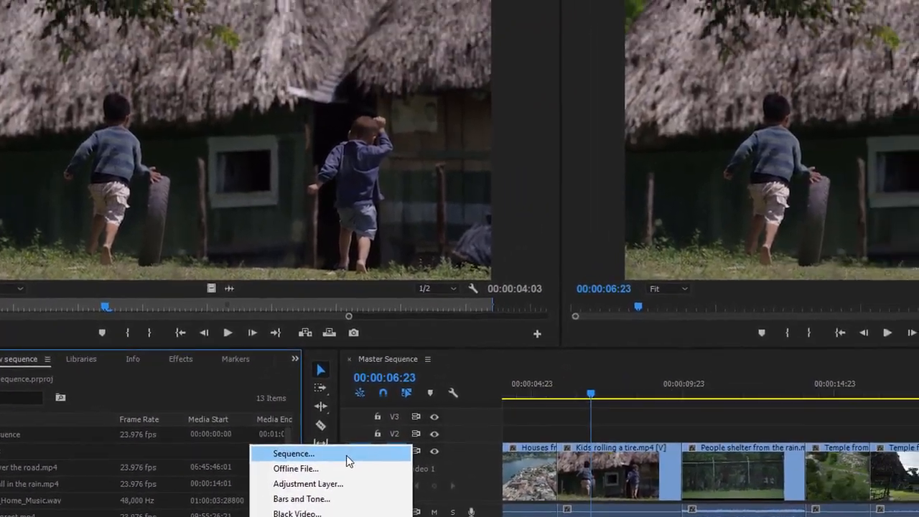
click(393, 414)
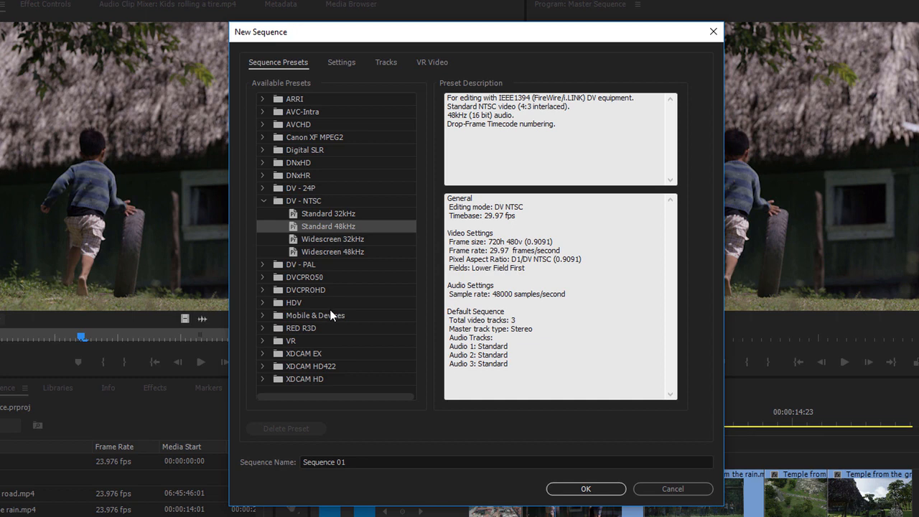
click(263, 150)
click(275, 148)
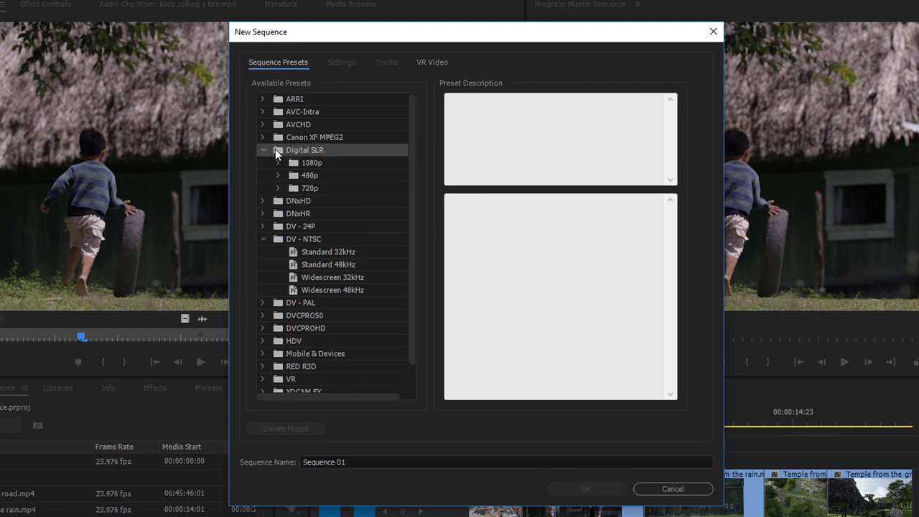
click(278, 162)
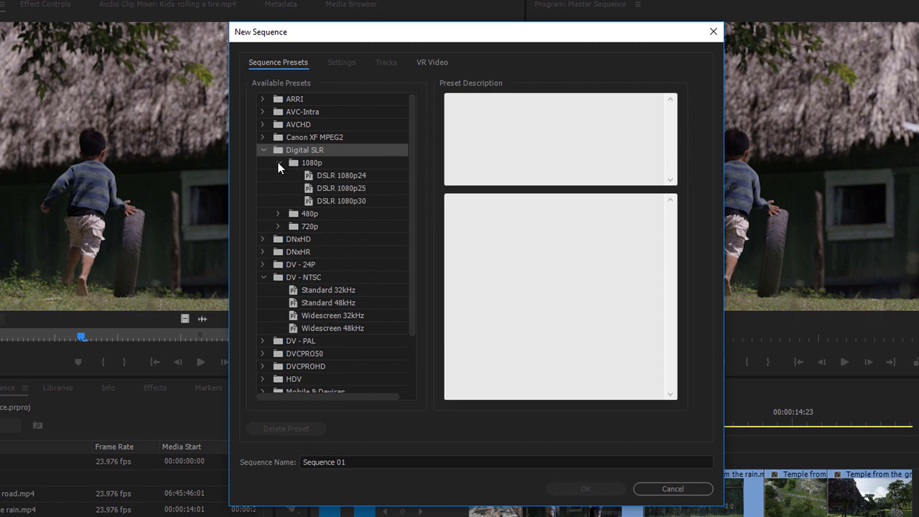
click(308, 201)
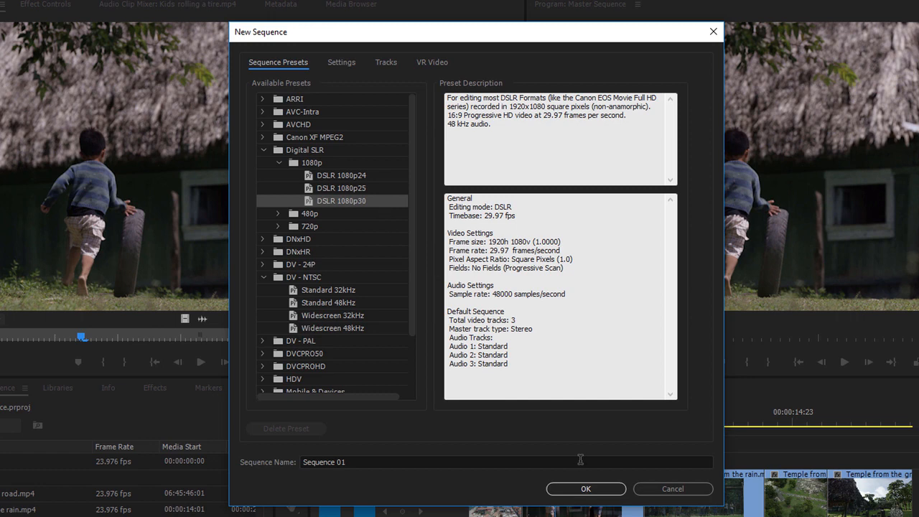
click(585, 490)
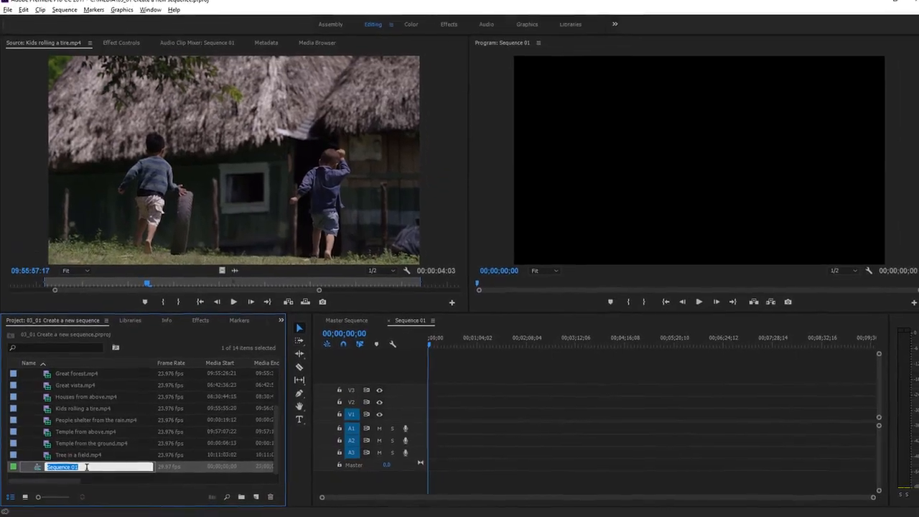
Step: Rename the new sequence as Travelogue
text(Tr)
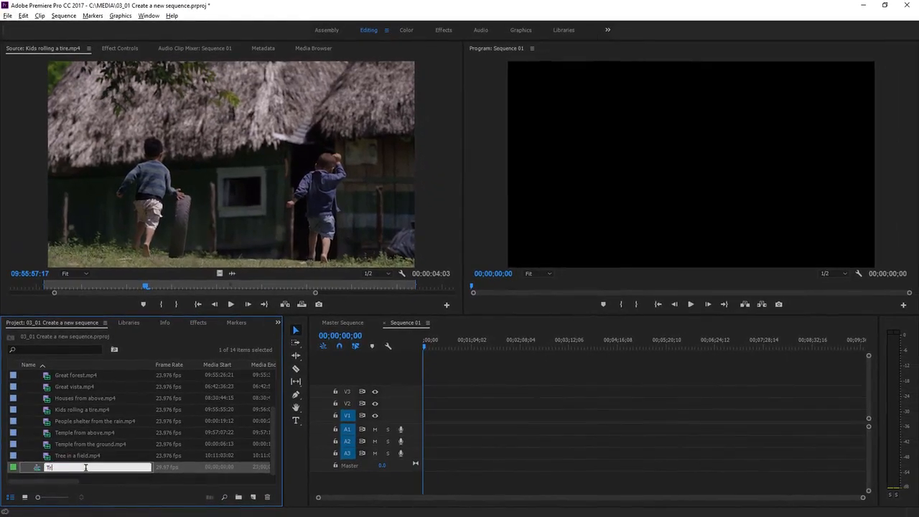
text(avelogue)
key(Return)
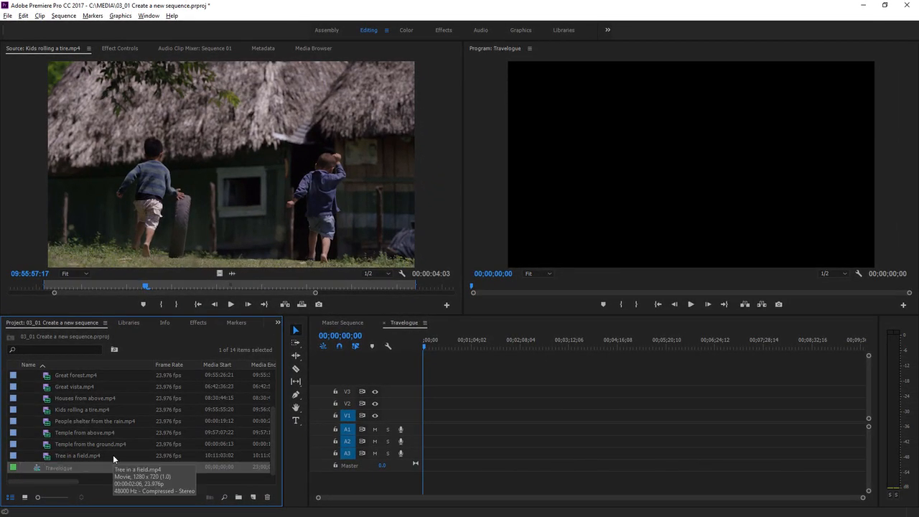
Step: Examine the frame rates of the sequences and media clips in the project, including the Travelogue sequence
click(60, 467)
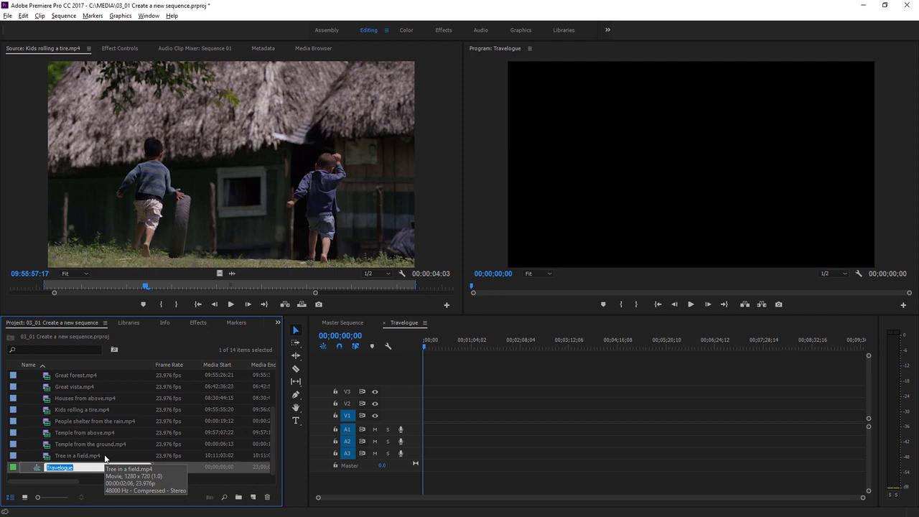
scroll(105, 457, up, 2)
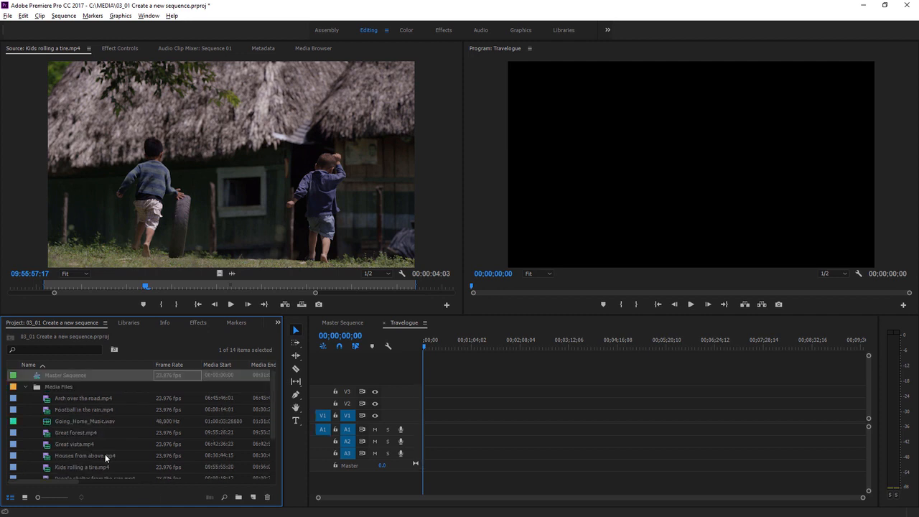
key(Down)
key(Down)
key(Down)
key(Down)
key(Down)
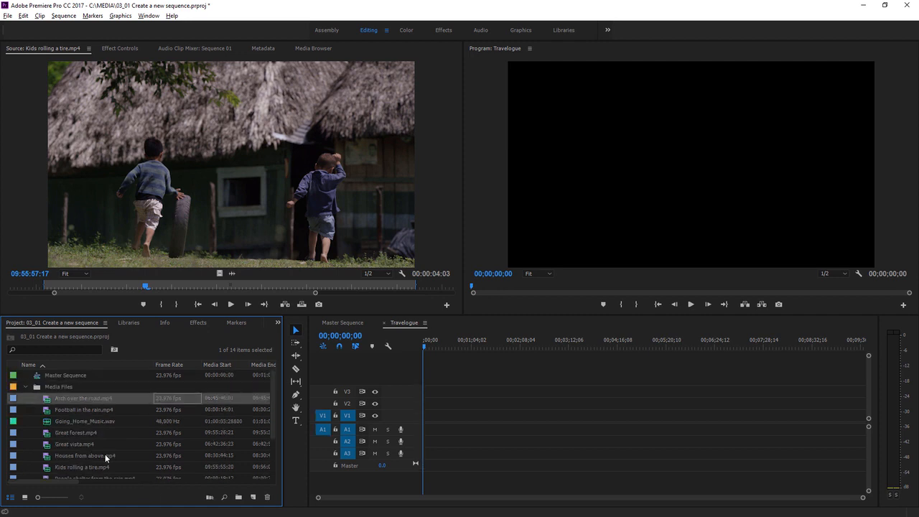
key(Down)
key(Down)
key(Down)
key(Down)
key(Down)
key(Down)
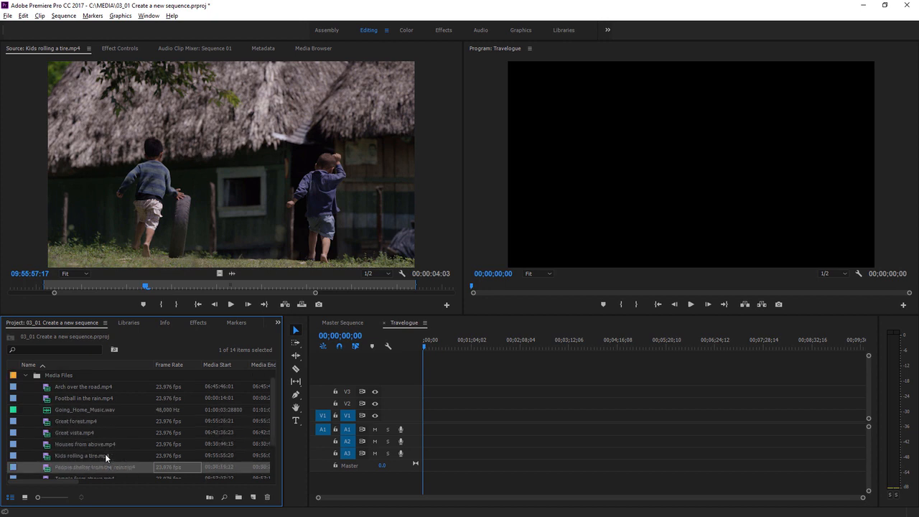
click(68, 467)
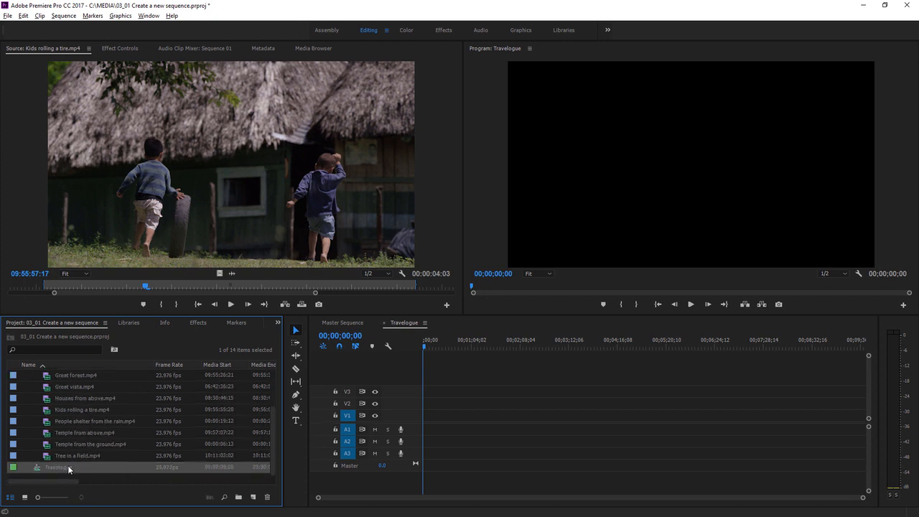
click(60, 467)
key(Escape)
Step: Add Kids rolling a tire.mp4 at the start of Travelogue, changing the sequence settings to match the clip, and enlarge track V1
click(49, 411)
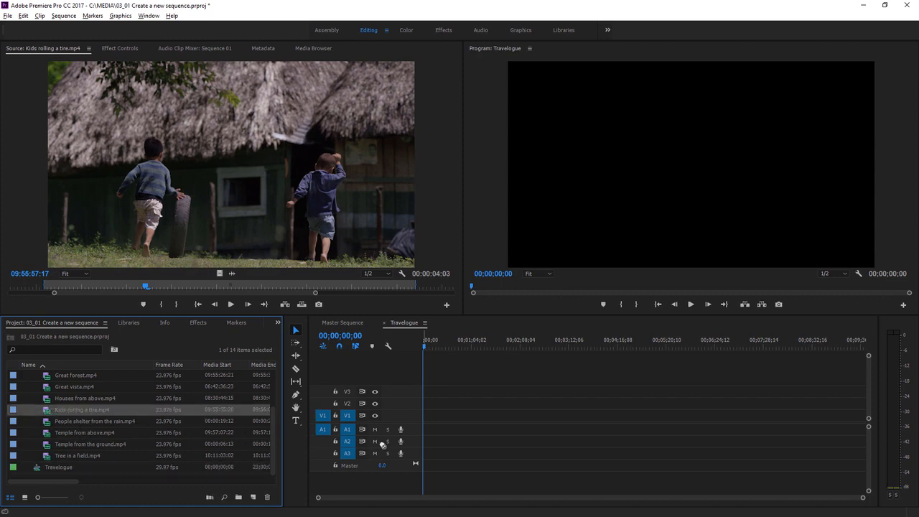
drag(382, 445, 431, 427)
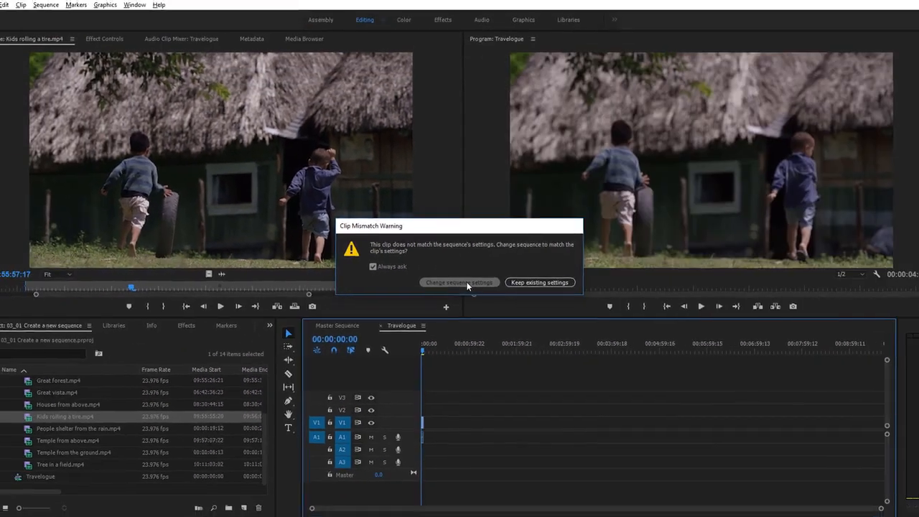
click(463, 291)
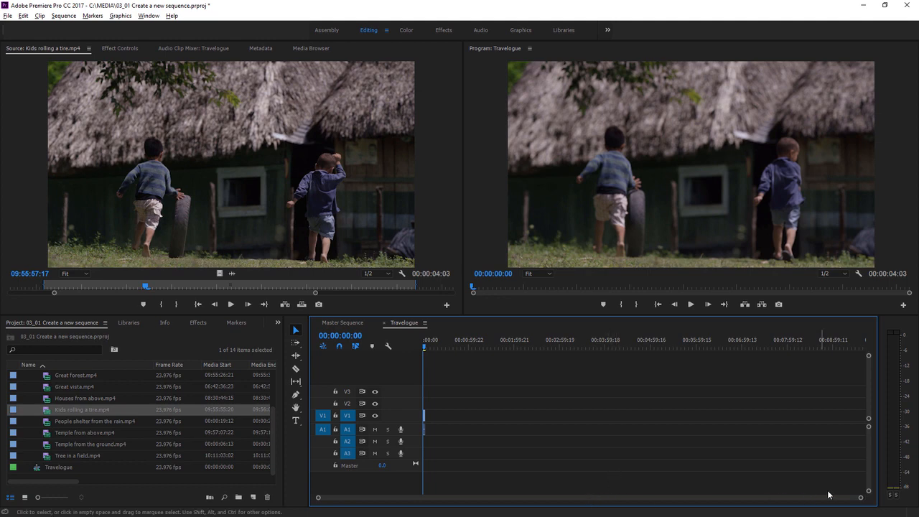
drag(861, 499, 641, 493)
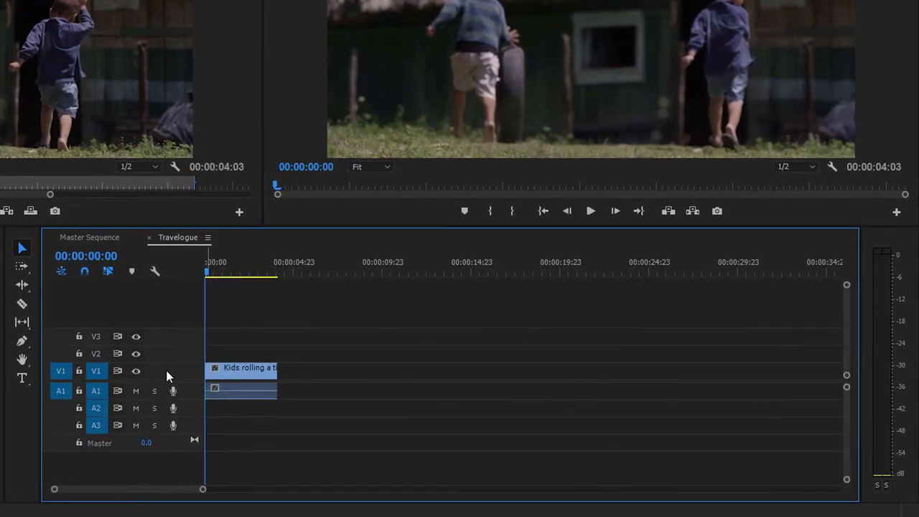
drag(168, 363, 173, 343)
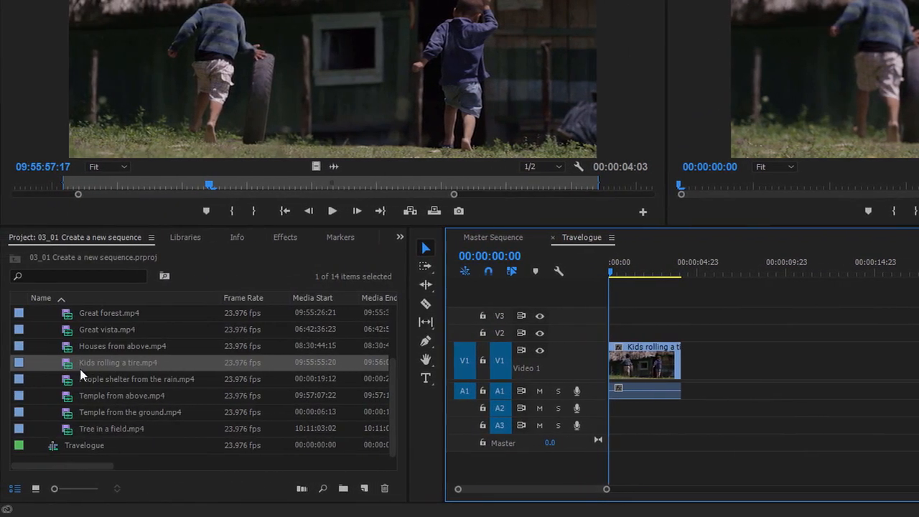
Step: Open People shelter from the rain.mp4 in the Source Monitor and create a new sequence from that clip
click(71, 377)
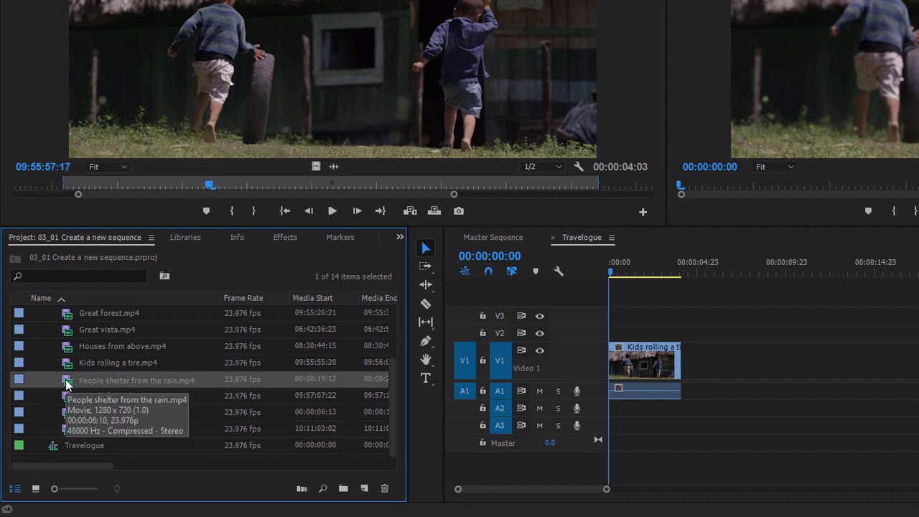
double_click(66, 383)
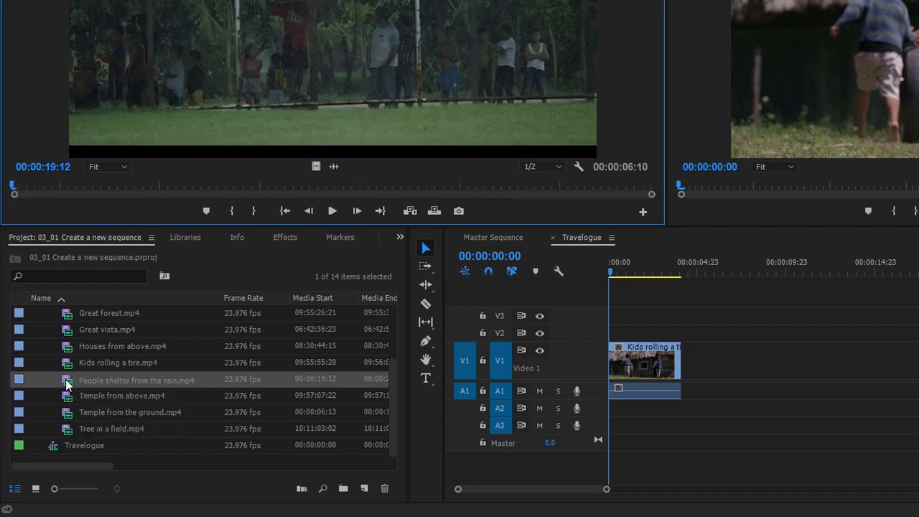
click(66, 384)
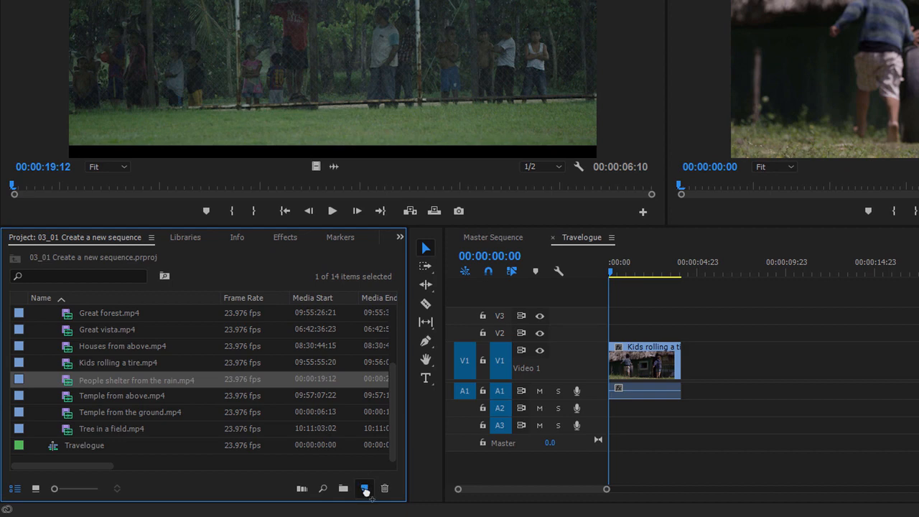
drag(368, 494, 364, 489)
drag(365, 489, 365, 489)
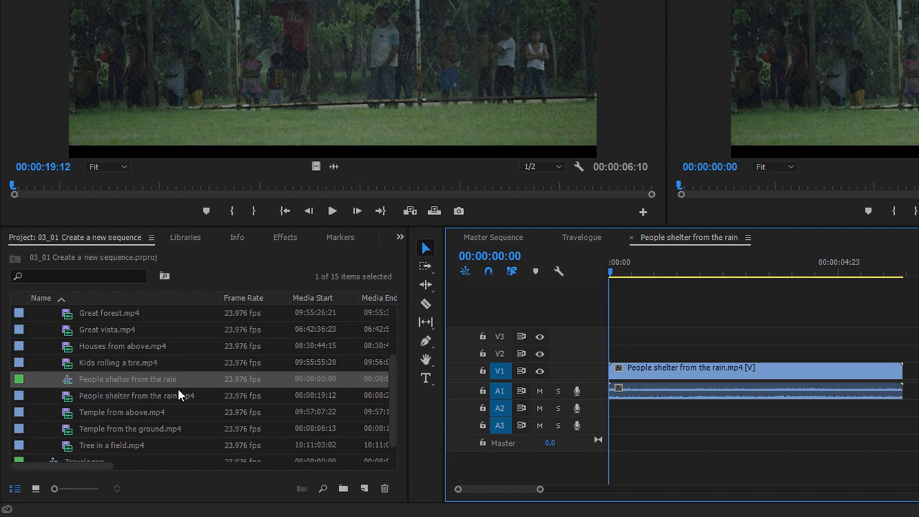
Step: Rename the sequence made from the rain clip as Rain Sequence
click(106, 381)
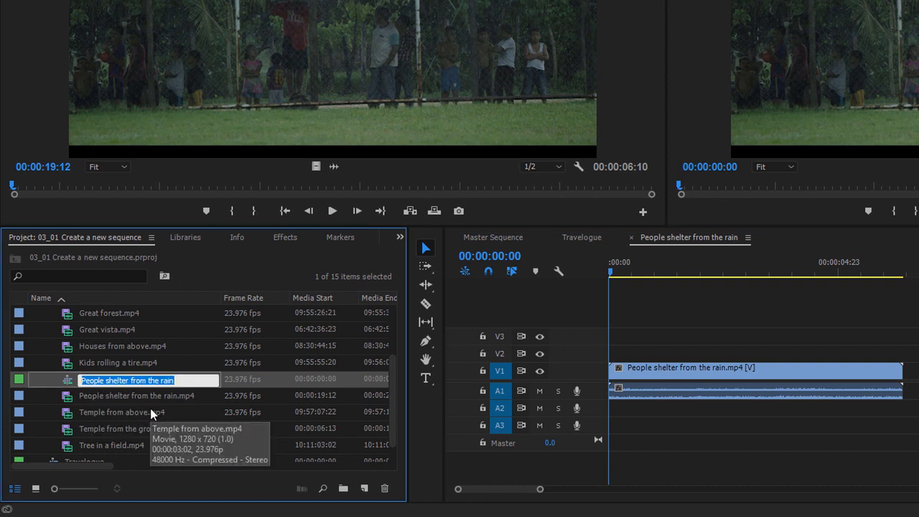
text(Rain Sequen)
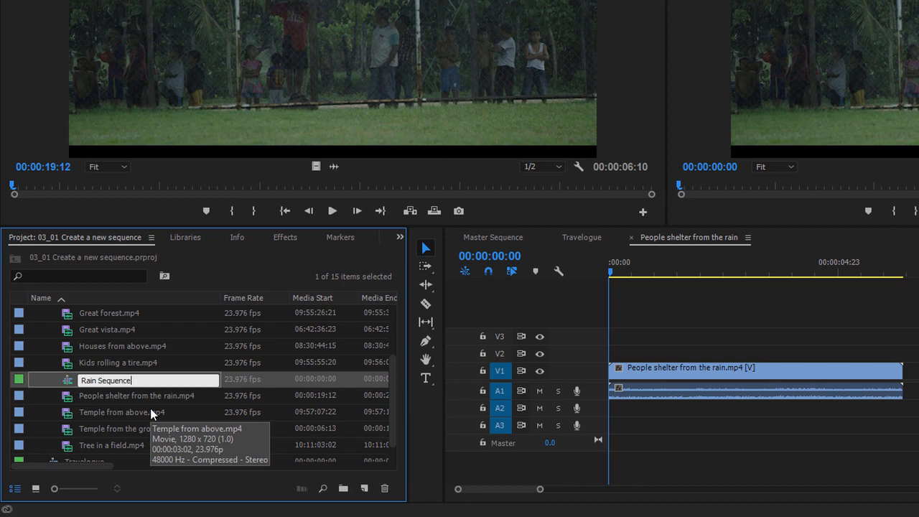
text(ce)
key(Return)
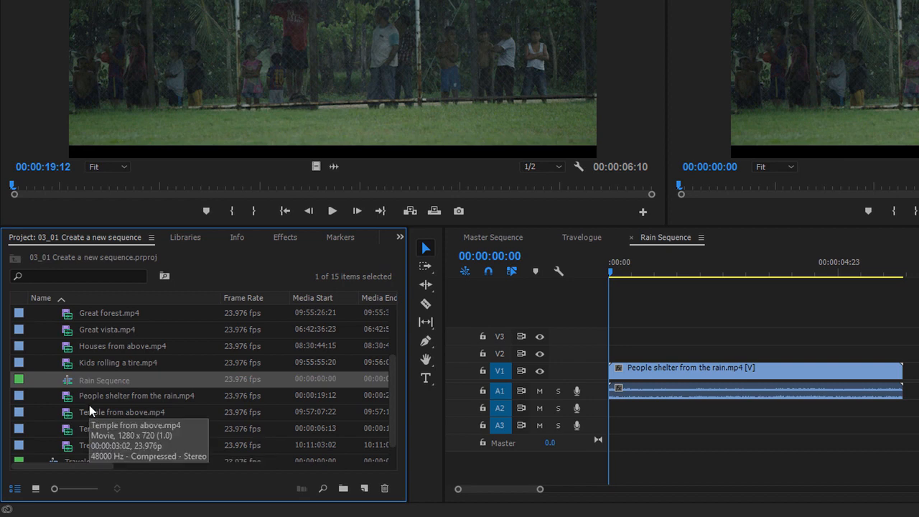
Step: Create one sequence from the four clips People shelter from the rain.mp4 through Tree in a field.mp4, and enlarge its V1 track
click(53, 398)
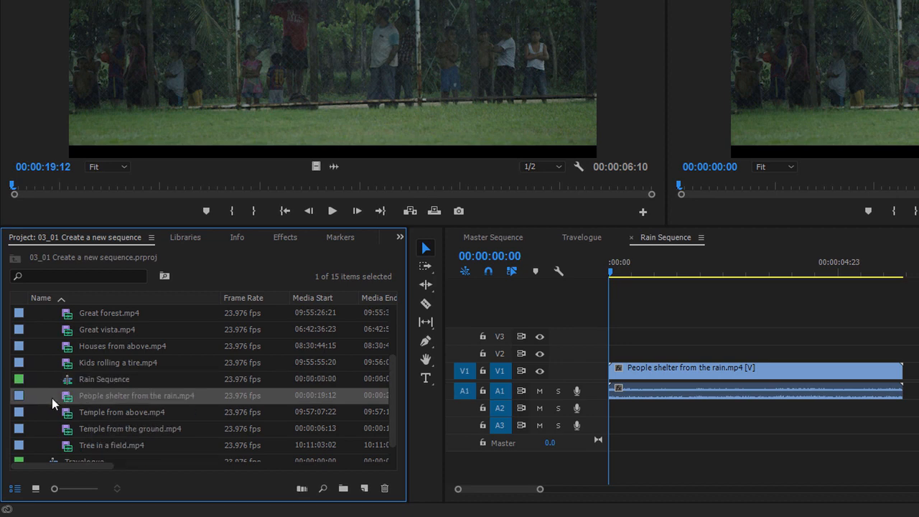
shift+click(67, 445)
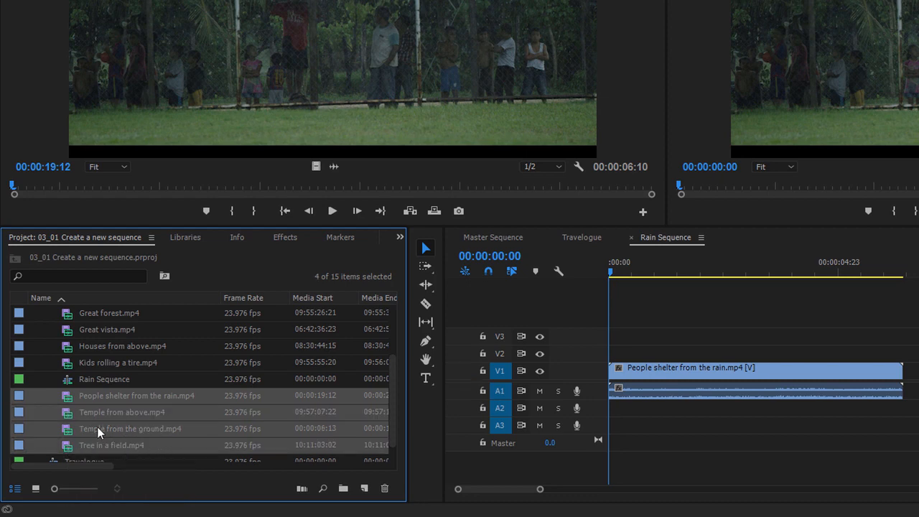
scroll(238, 445, down, 1)
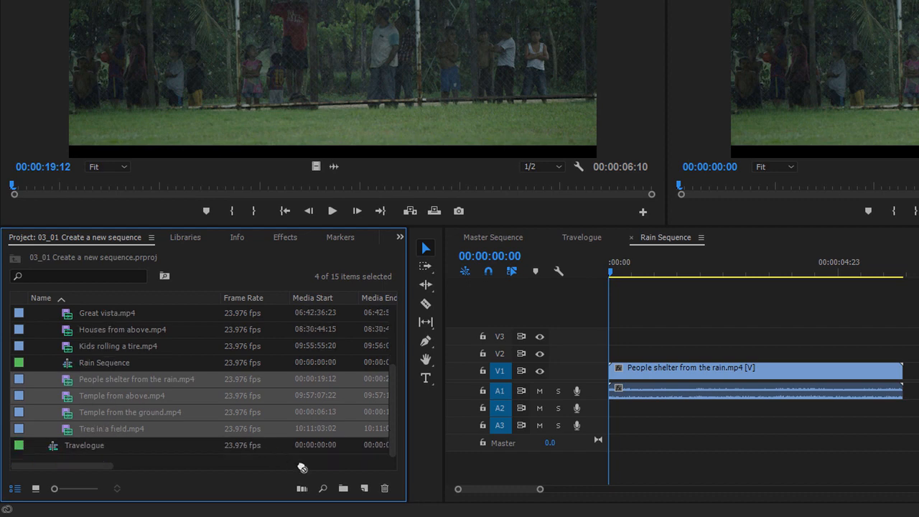
drag(364, 489, 364, 489)
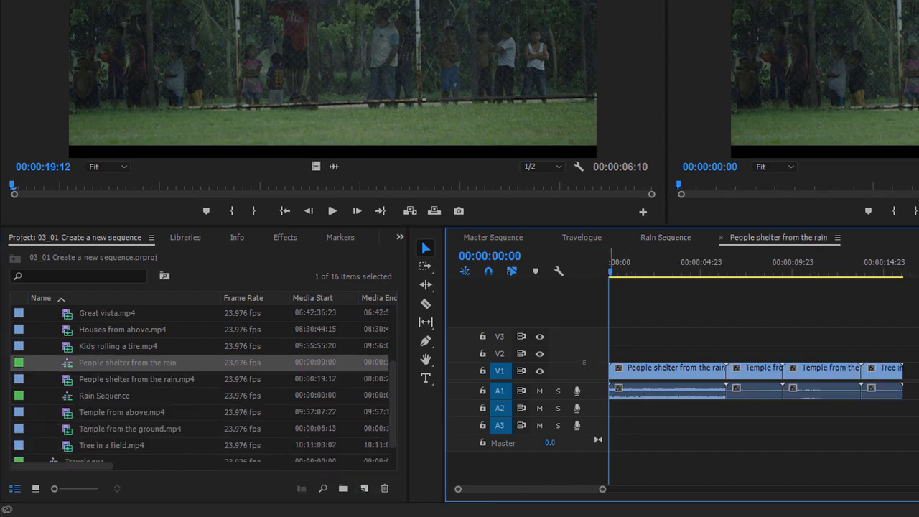
drag(590, 362, 591, 338)
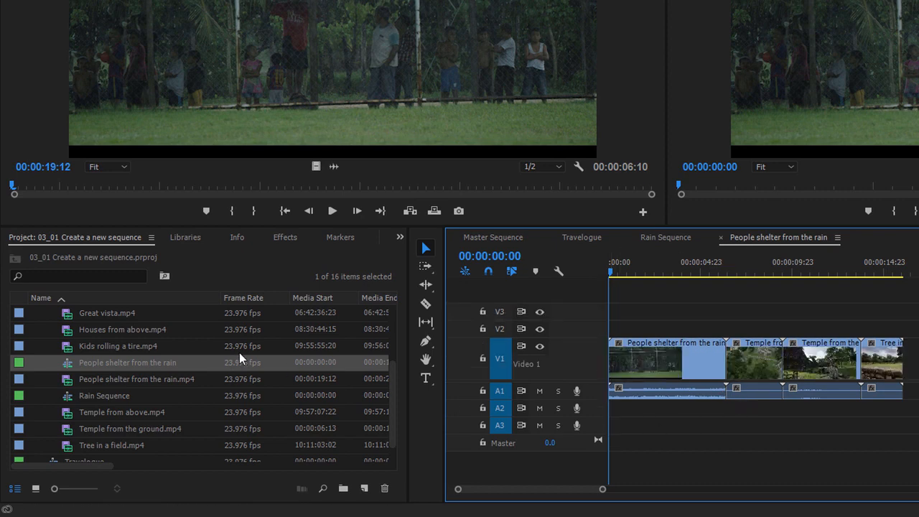
Step: Rename the four-clip sequence as More rain
click(153, 362)
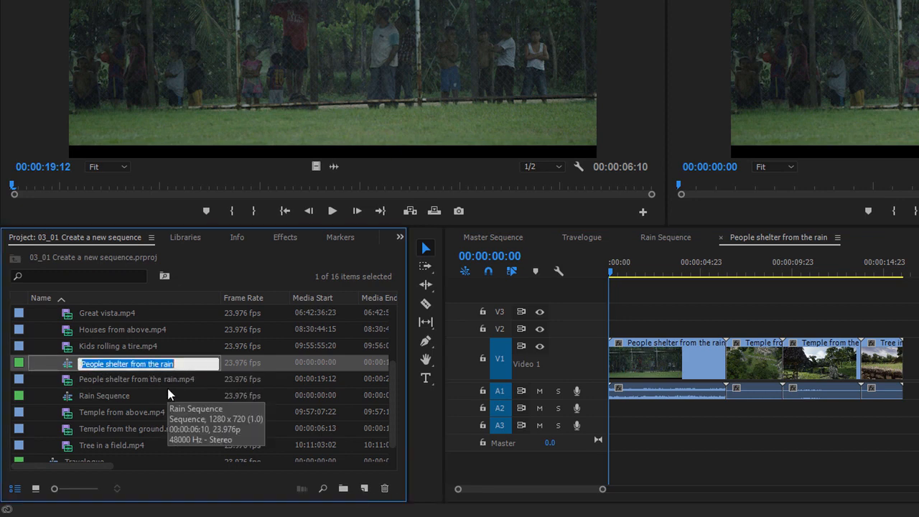
text(More ra)
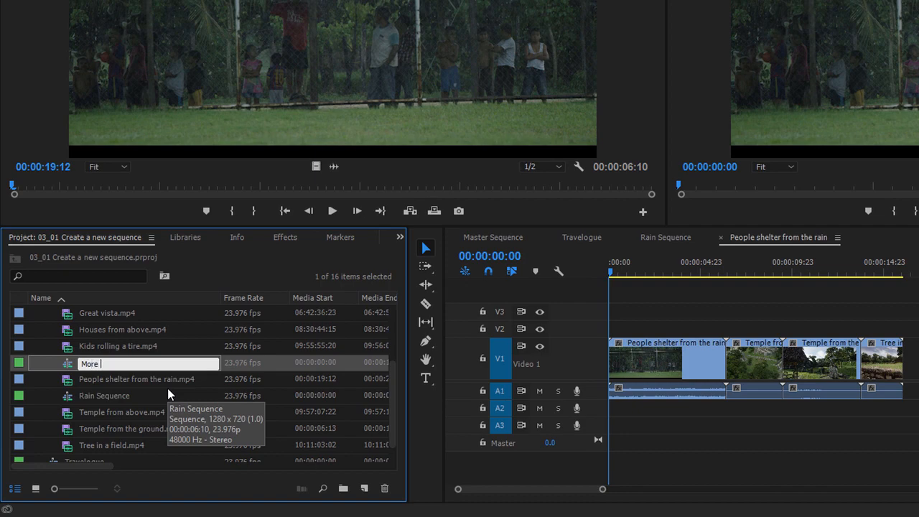
text(in)
key(Return)
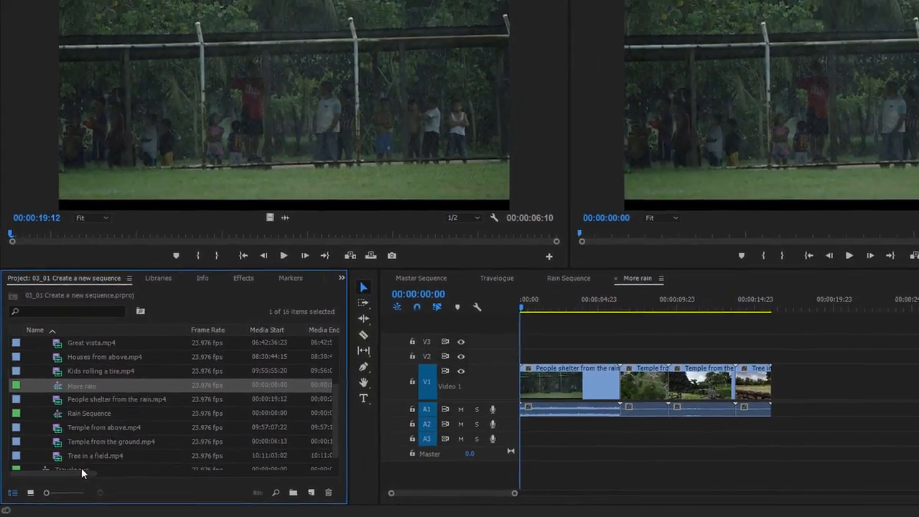